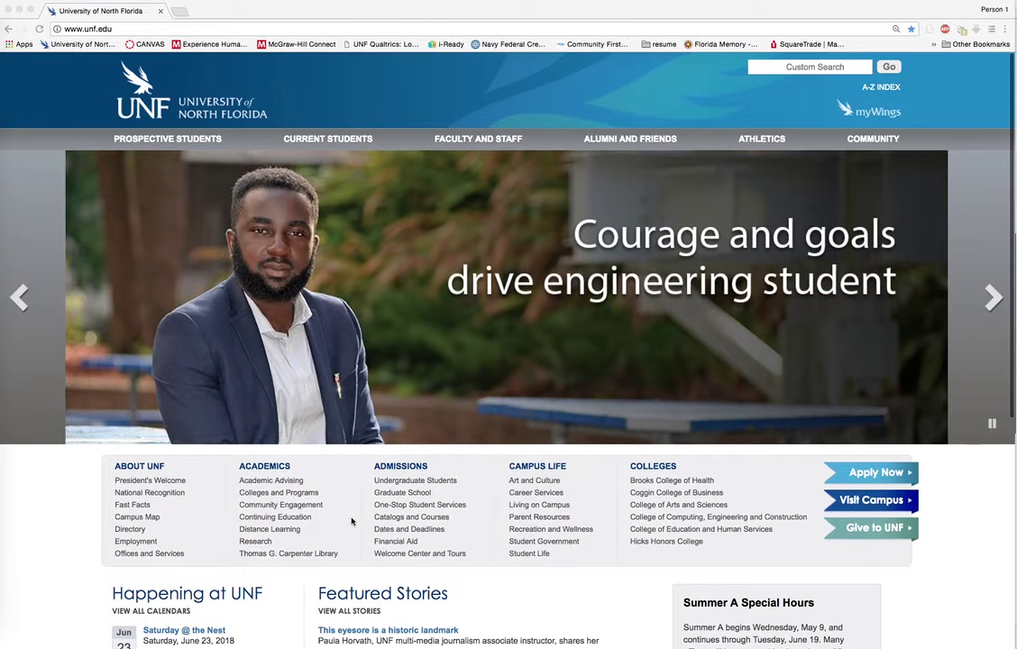
Go to the Thomas G. Carpenter Library page from the university homepage and open its database finder
{"action": "scroll", "coordinate": [352, 521], "scroll_direction": "down", "scroll_amount": 2}
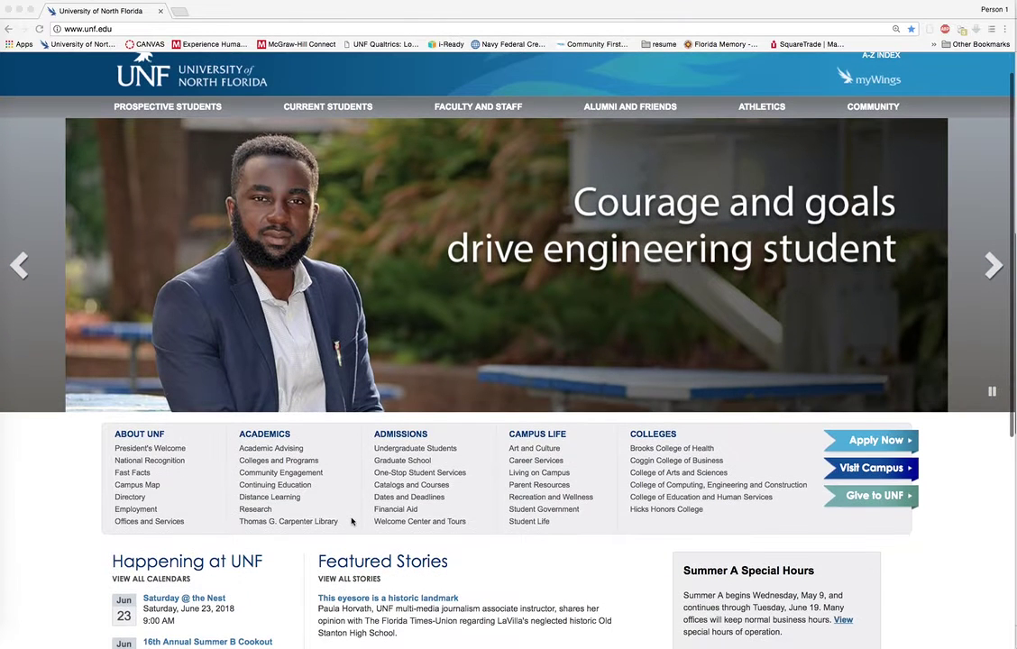
{"action": "left_click", "coordinate": [316, 523]}
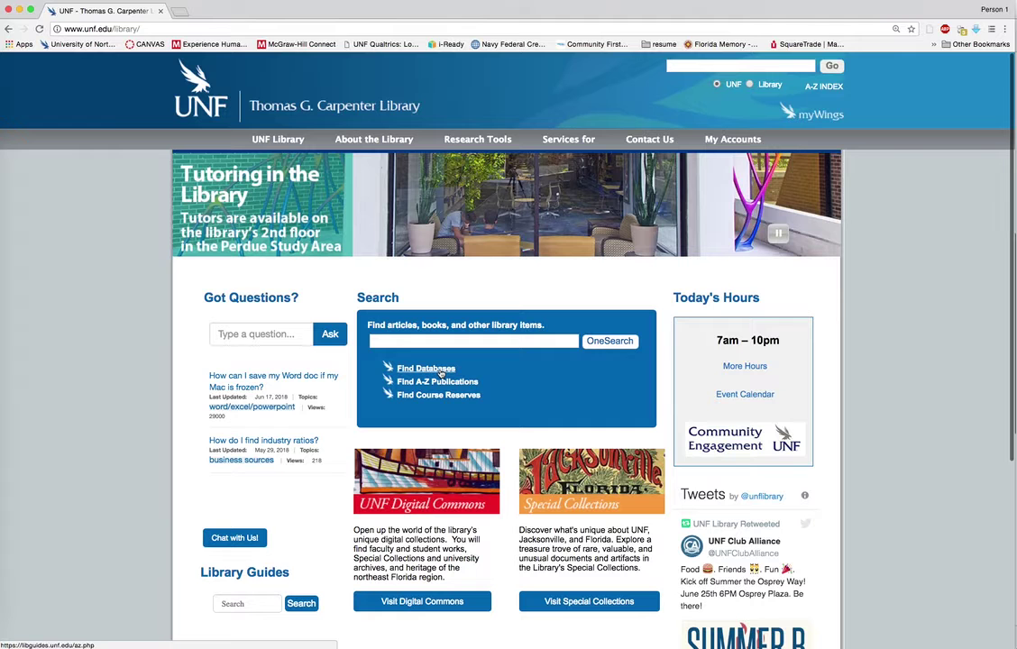
{"action": "left_click", "coordinate": [441, 373]}
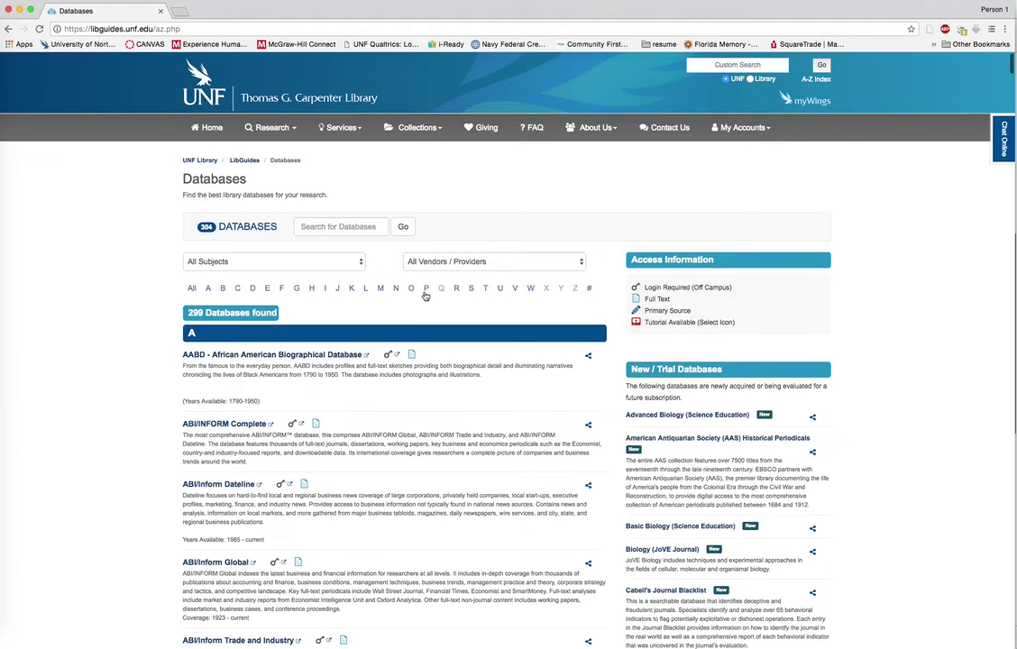
Filter the database list to names starting with P and open the PsycINFO database
{"action": "left_click", "coordinate": [426, 290]}
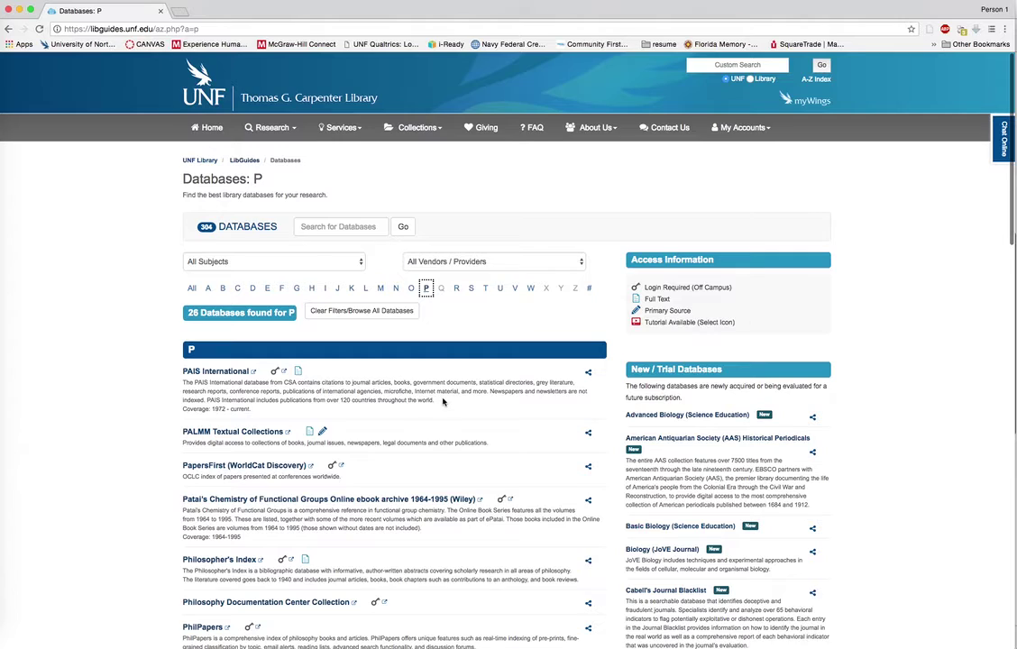
{"action": "scroll", "coordinate": [442, 358], "scroll_direction": "down", "scroll_amount": 4}
{"action": "scroll", "coordinate": [442, 401], "scroll_direction": "down", "scroll_amount": 15}
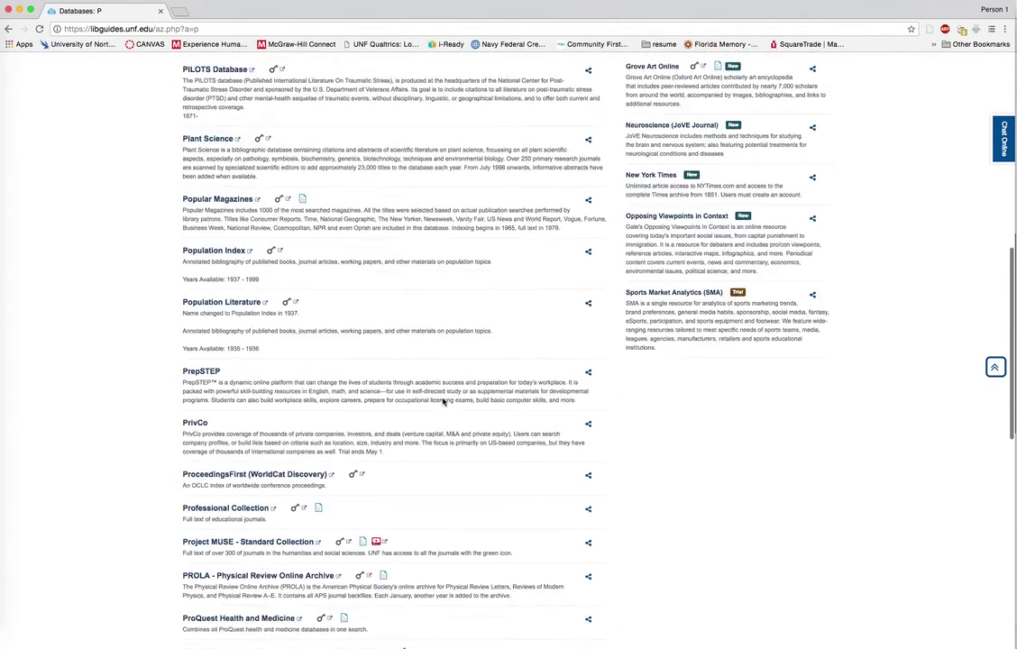
{"action": "scroll", "coordinate": [443, 401], "scroll_direction": "down", "scroll_amount": 4}
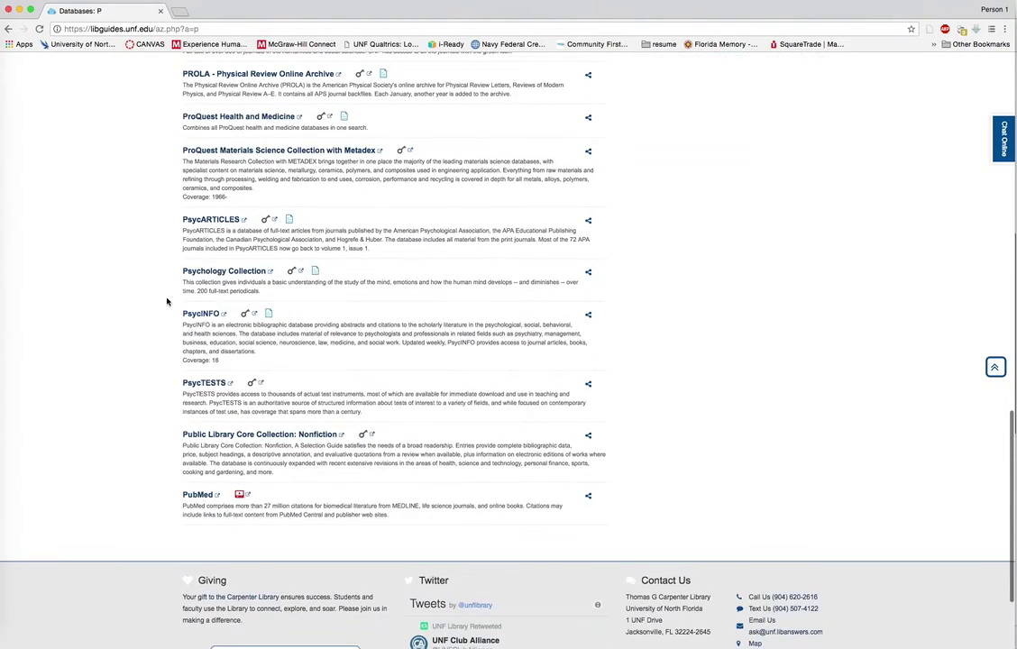
{"action": "left_click", "coordinate": [210, 316]}
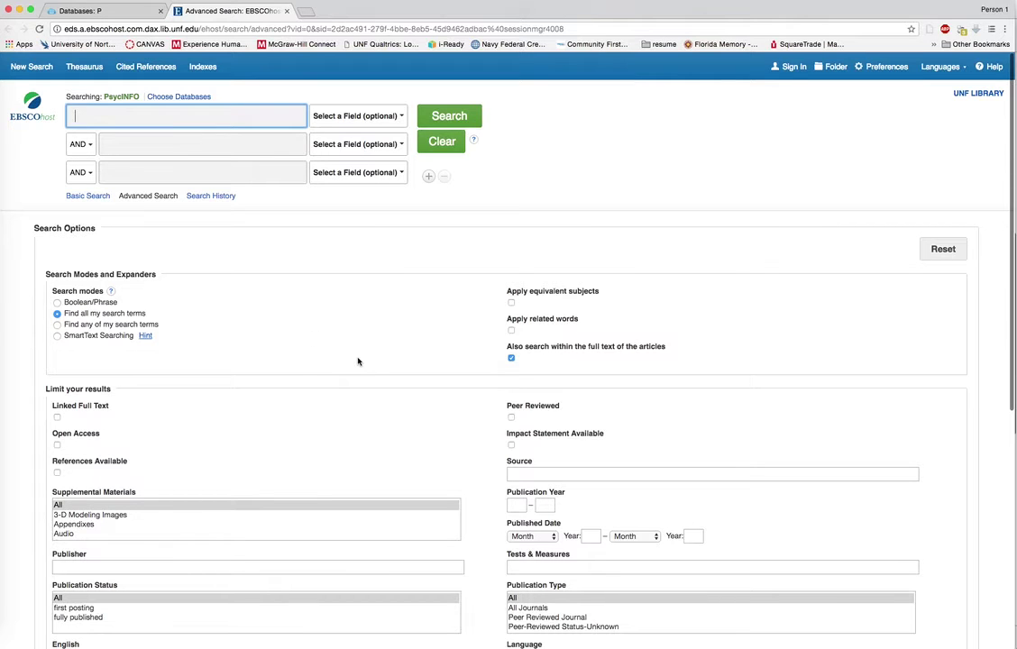
Enter "temperament", "difficult child" and "behavior" as the three AND-combined search terms of the PsycINFO advanced search
{"action": "scroll", "coordinate": [357, 357], "scroll_direction": "down", "scroll_amount": 2}
{"action": "scroll", "coordinate": [357, 359], "scroll_direction": "up", "scroll_amount": 2}
{"action": "type", "text": "temperament"}
{"action": "key", "text": "Tab"}
{"action": "key", "text": "Tab"}
{"action": "key", "text": "Tab"}
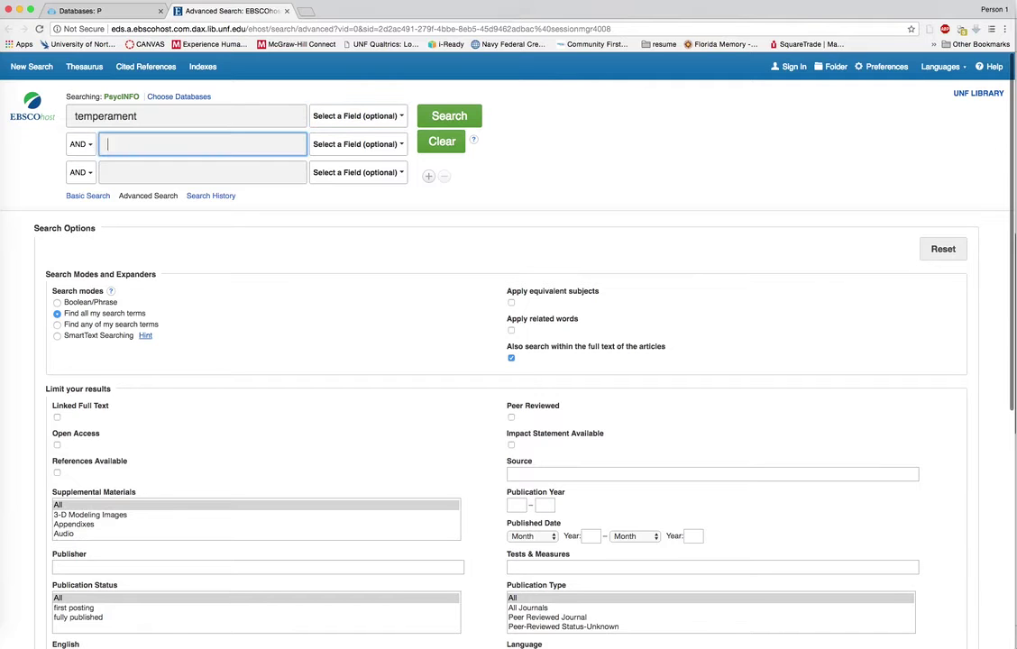
{"action": "type", "text": "difficult child"}
{"action": "key", "text": "Tab"}
{"action": "key", "text": "Tab"}
{"action": "key", "text": "Tab"}
{"action": "type", "text": "behavior"}
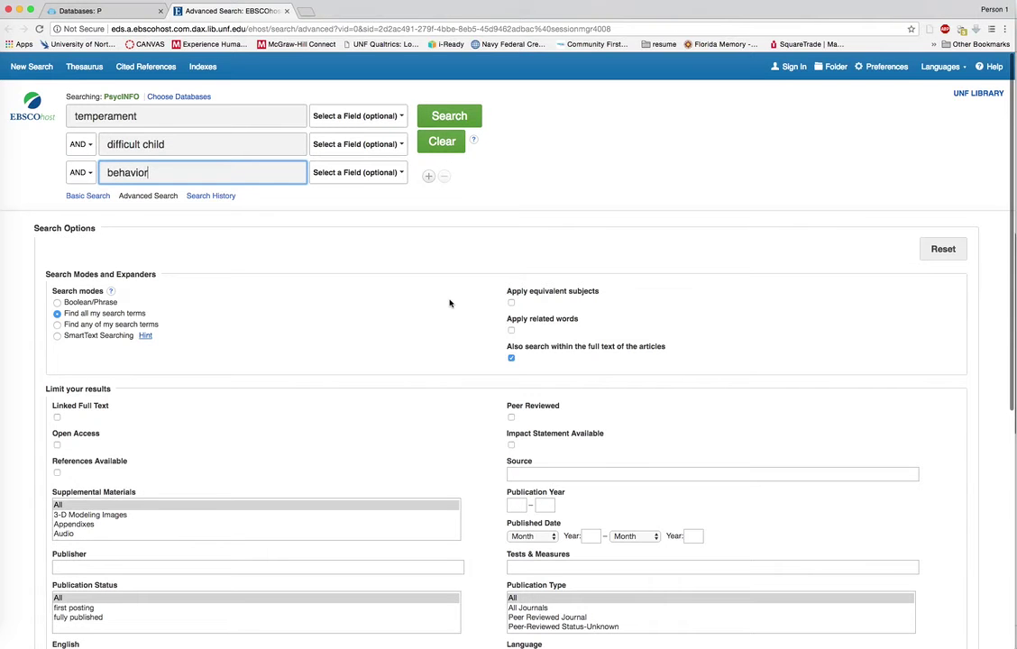
Limit the publication type to Peer Reviewed Journal and run the search
{"action": "scroll", "coordinate": [450, 303], "scroll_direction": "down", "scroll_amount": 3}
{"action": "scroll", "coordinate": [449, 303], "scroll_direction": "down", "scroll_amount": 1}
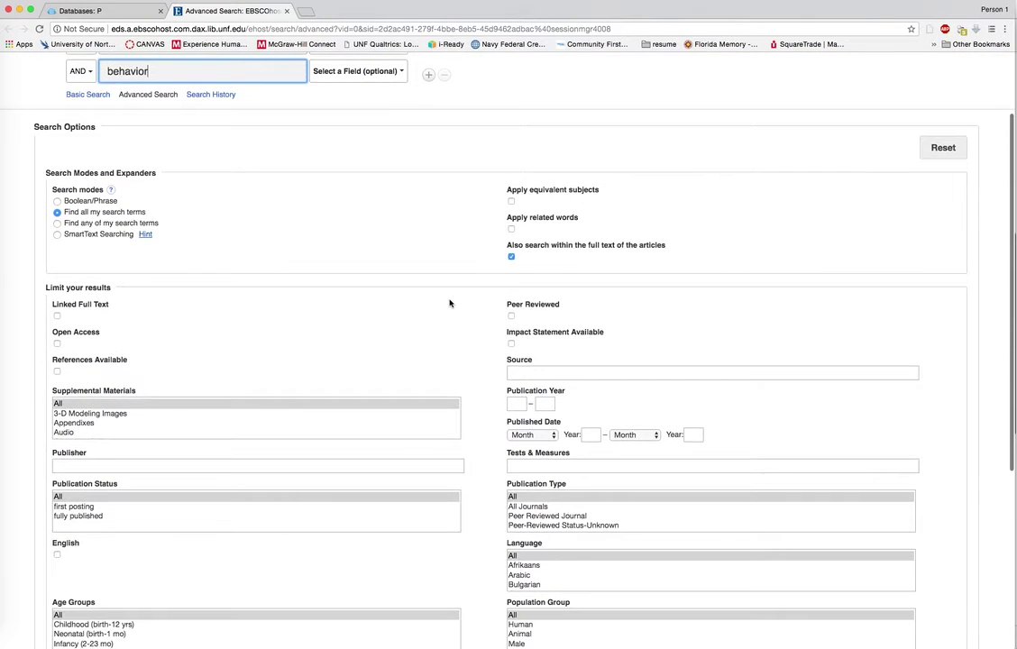
{"action": "scroll", "coordinate": [450, 303], "scroll_direction": "down", "scroll_amount": 2}
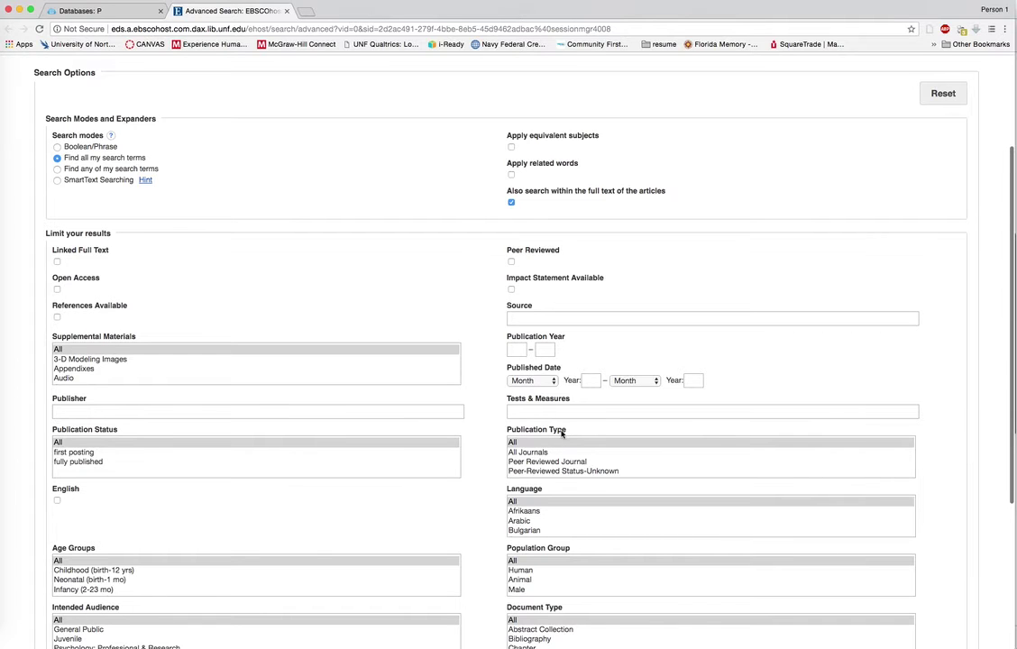
{"action": "scroll", "coordinate": [580, 456], "scroll_direction": "down", "scroll_amount": 1}
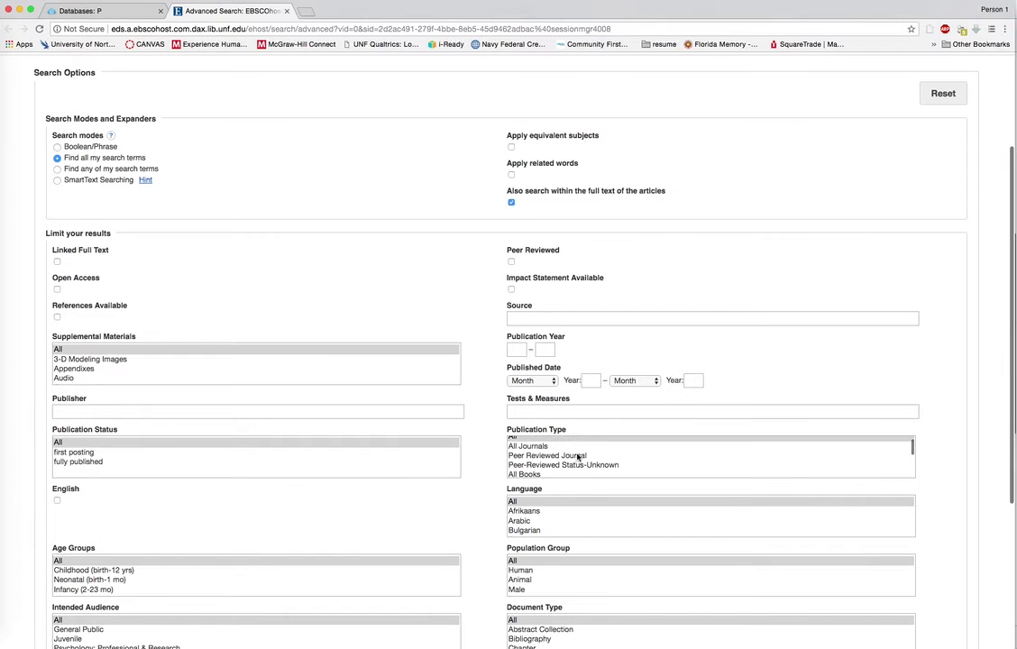
{"action": "left_click", "coordinate": [578, 456]}
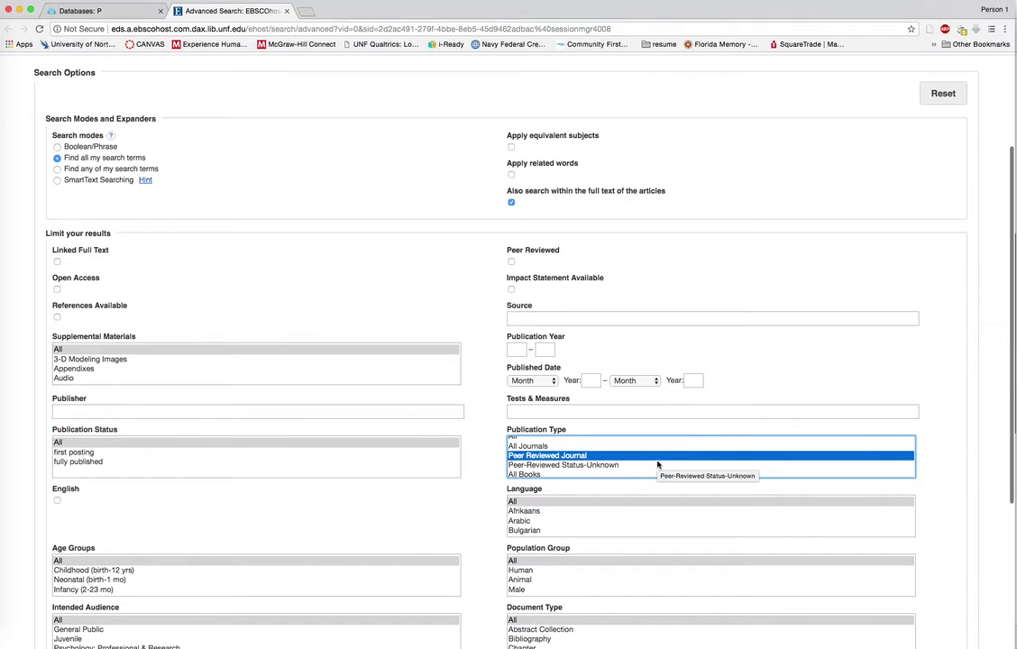
{"action": "scroll", "coordinate": [658, 465], "scroll_direction": "down", "scroll_amount": 2}
{"action": "scroll", "coordinate": [658, 477], "scroll_direction": "up", "scroll_amount": 4}
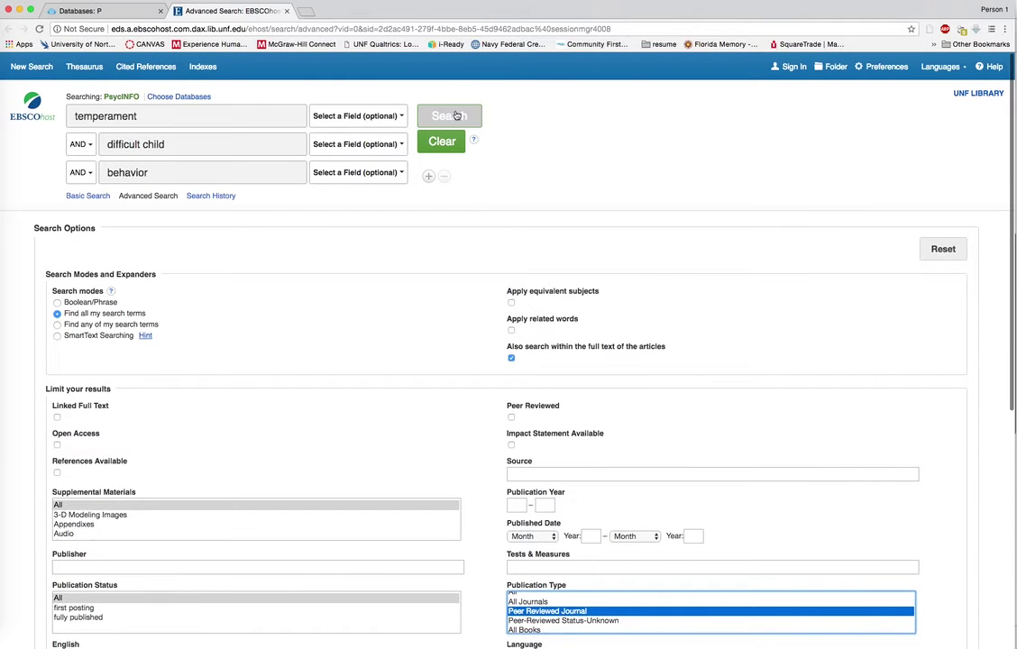
{"action": "left_click", "coordinate": [453, 115]}
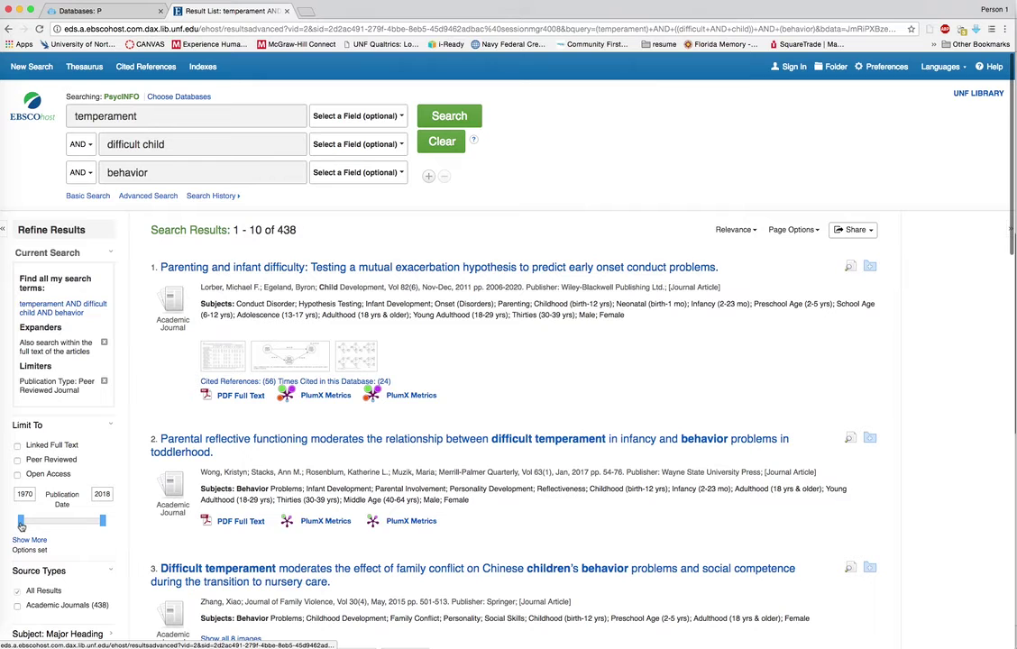
Restrict the results to publication years 2008 to 2018 and look through the listed articles
{"action": "left_click_drag", "start_coordinate": [22, 525], "coordinate": [87, 526]}
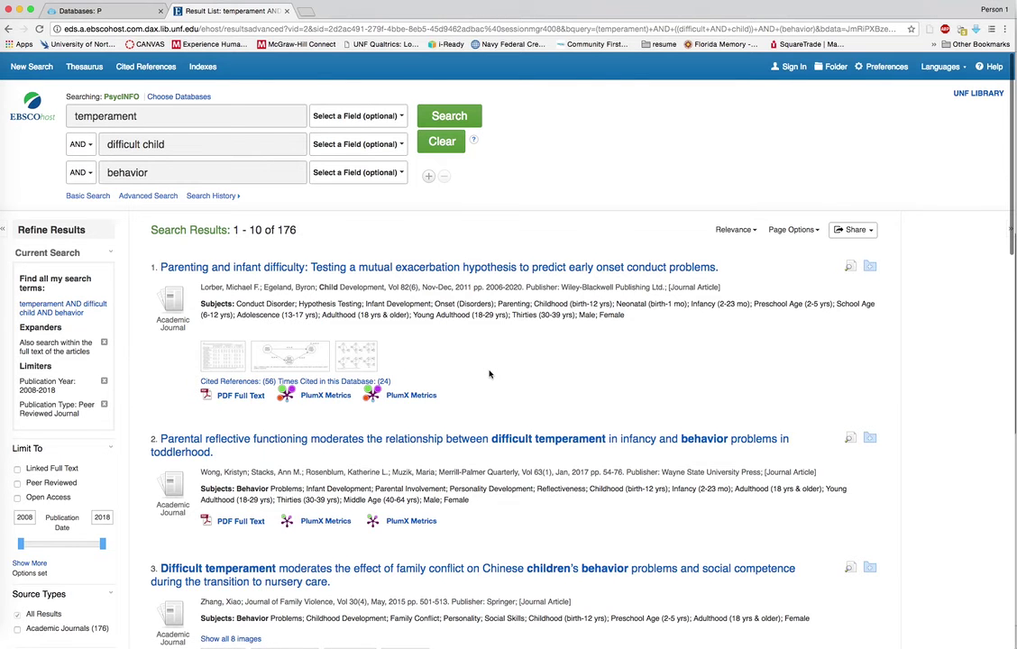
{"action": "scroll", "coordinate": [489, 374], "scroll_direction": "down", "scroll_amount": 3}
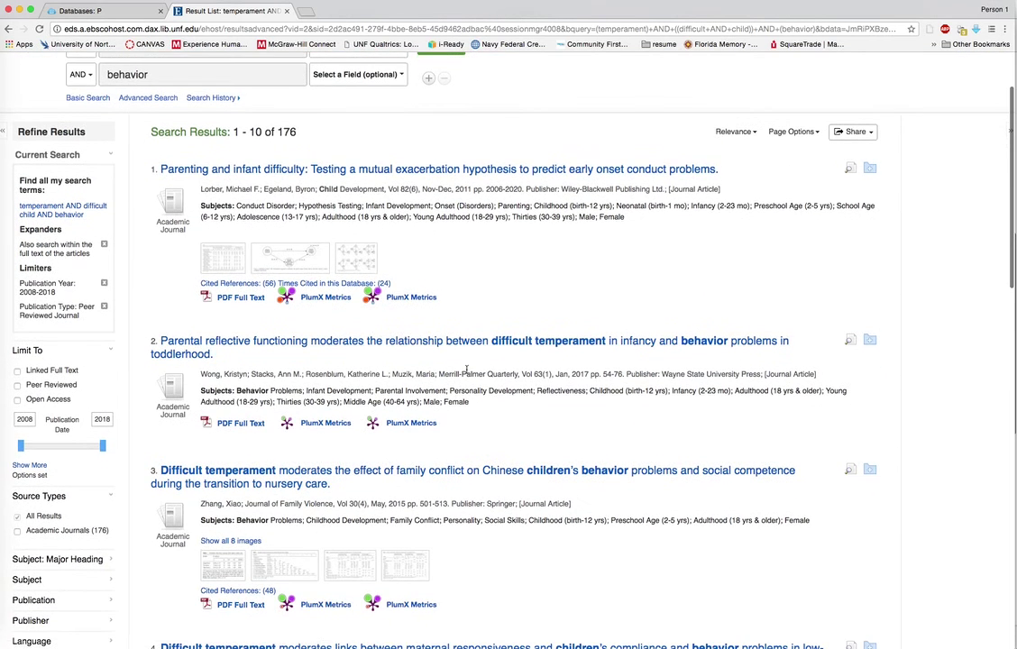
{"action": "scroll", "coordinate": [531, 411], "scroll_direction": "down", "scroll_amount": 4}
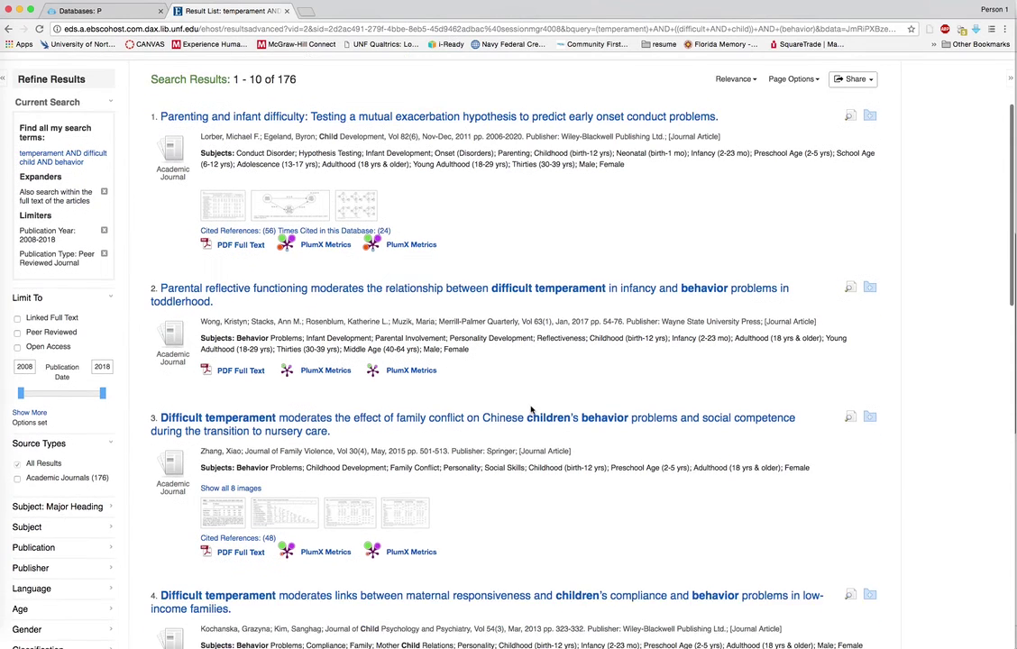
{"action": "scroll", "coordinate": [531, 410], "scroll_direction": "down", "scroll_amount": 5}
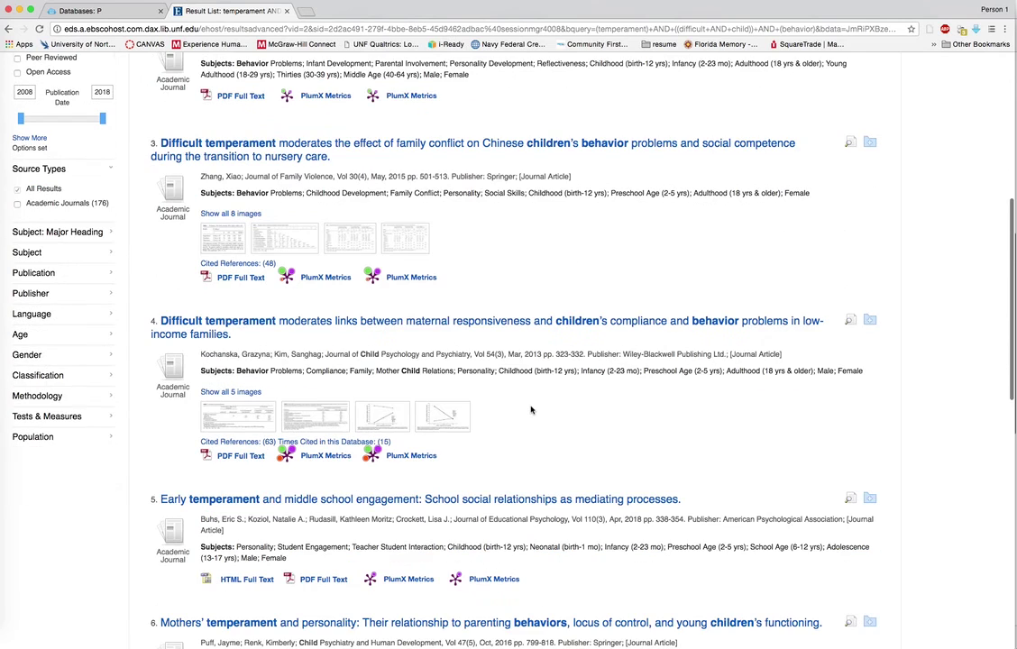
{"action": "scroll", "coordinate": [531, 411], "scroll_direction": "down", "scroll_amount": 1}
{"action": "scroll", "coordinate": [530, 410], "scroll_direction": "down", "scroll_amount": 1}
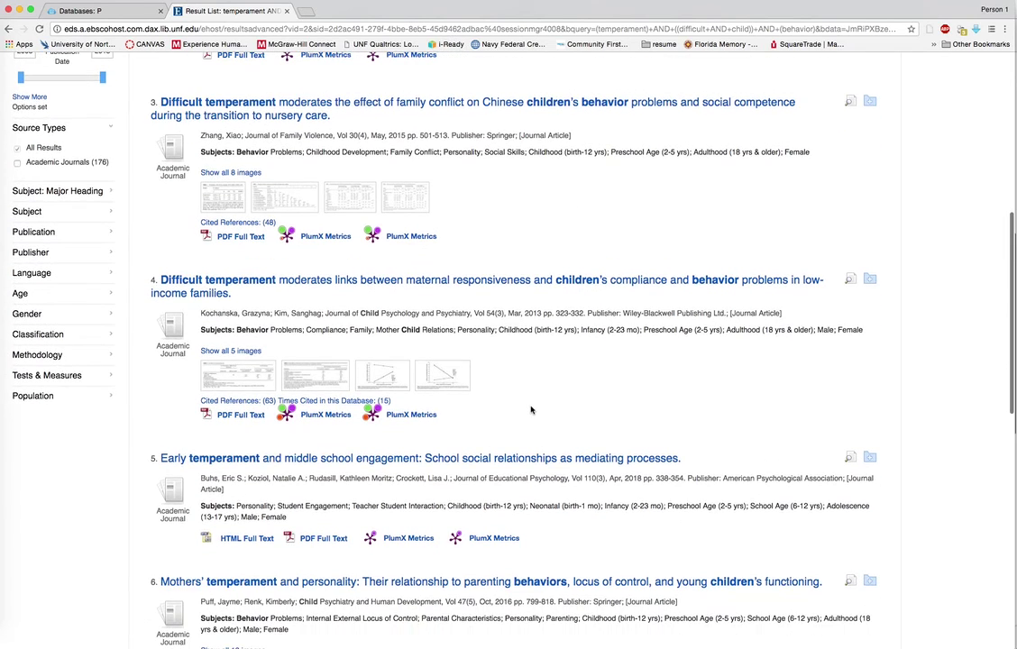
{"action": "scroll", "coordinate": [531, 410], "scroll_direction": "down", "scroll_amount": 1}
{"action": "scroll", "coordinate": [529, 410], "scroll_direction": "up", "scroll_amount": 10}
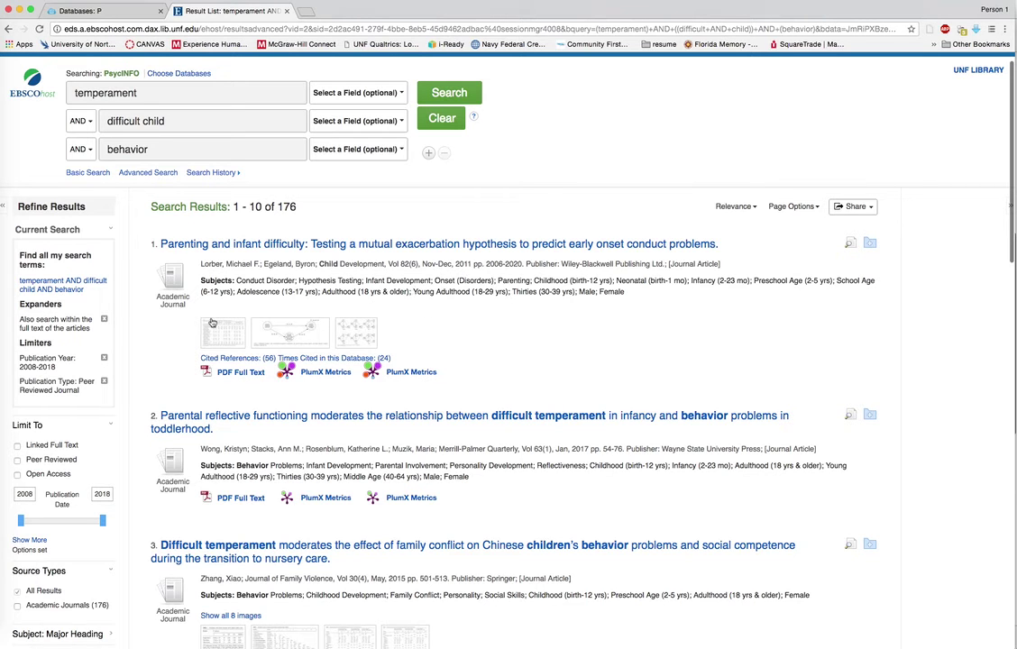
Skim the PDF full text of the first result, then bring up its download dialog and cancel it
{"action": "left_click", "coordinate": [234, 377]}
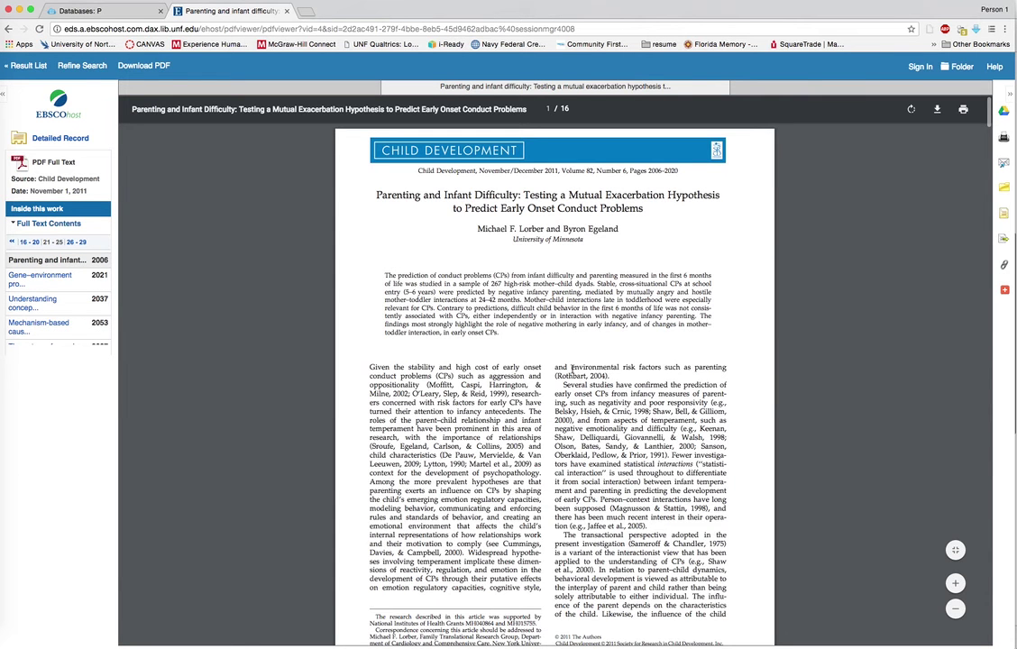
{"action": "scroll", "coordinate": [572, 369], "scroll_direction": "down", "scroll_amount": 7}
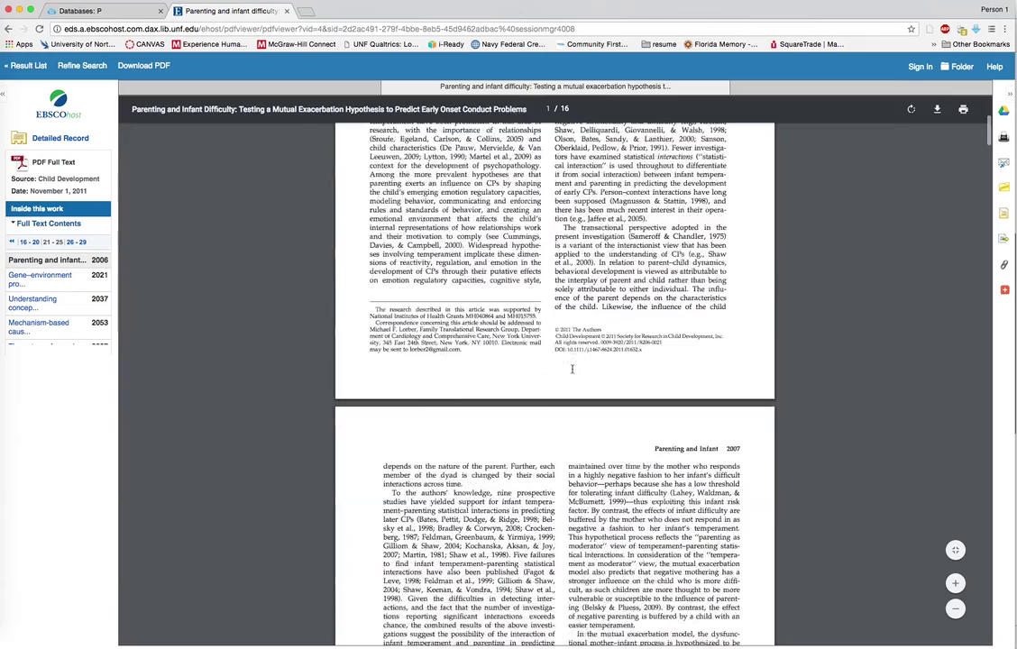
{"action": "scroll", "coordinate": [571, 369], "scroll_direction": "down", "scroll_amount": 15}
{"action": "scroll", "coordinate": [572, 368], "scroll_direction": "up", "scroll_amount": 20}
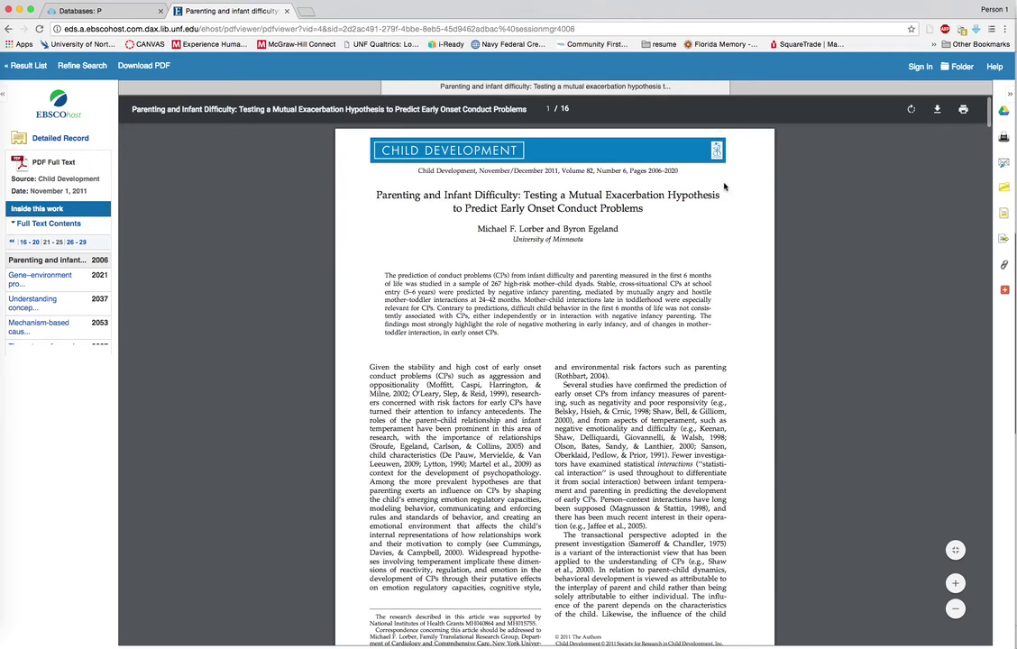
{"action": "left_click", "coordinate": [938, 110]}
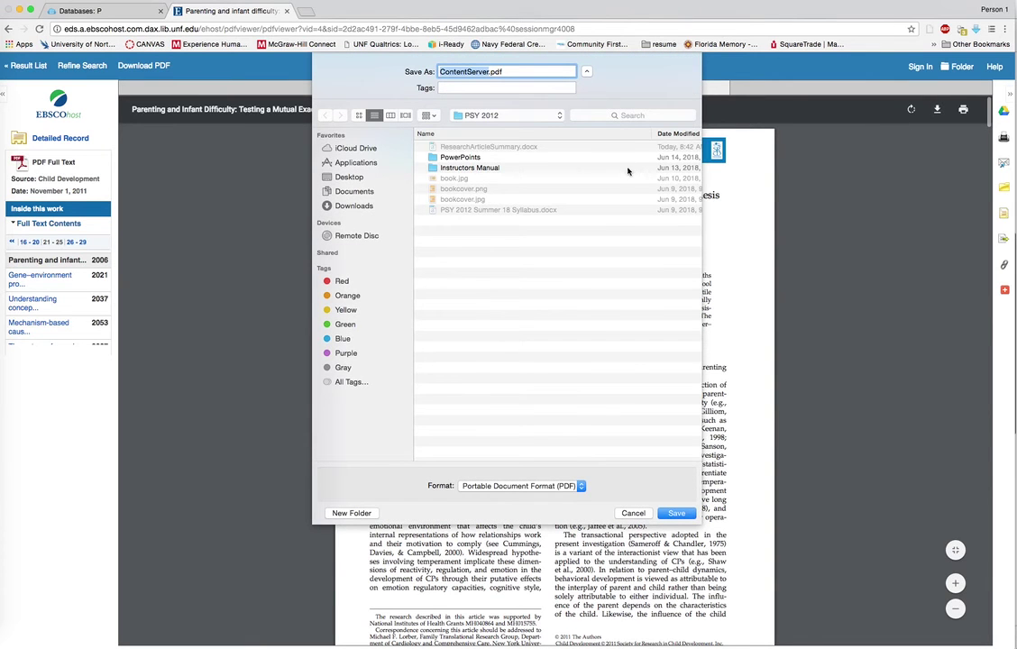
{"action": "left_click", "coordinate": [631, 513]}
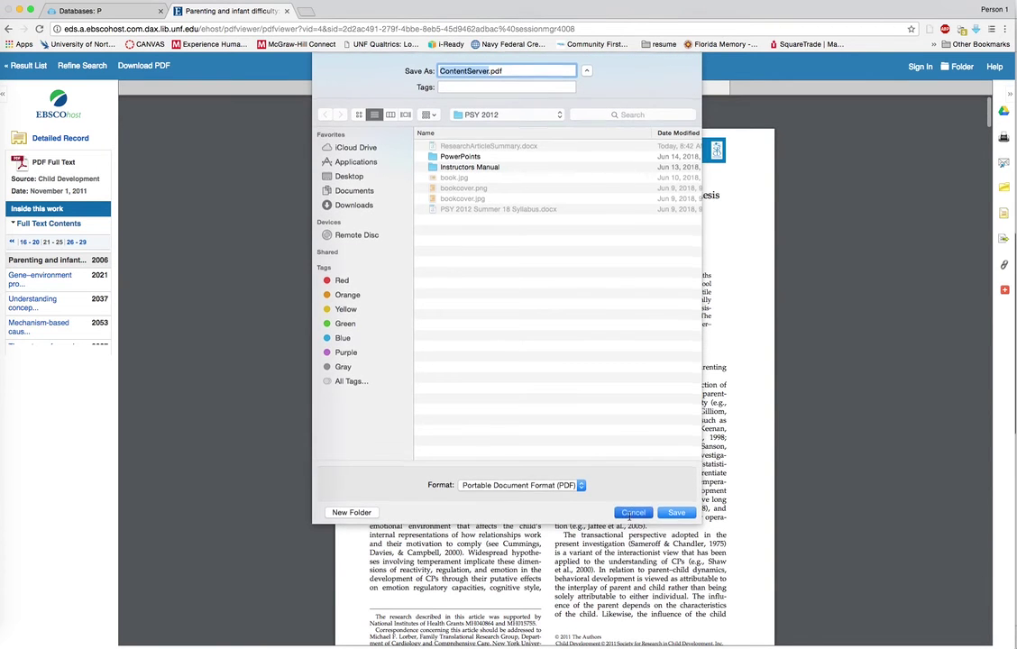
Return to the result list and open the PDF full text of "Predicting growth curves of early childhood externalizing problems" through Full Text Finder
{"action": "left_click", "coordinate": [27, 65]}
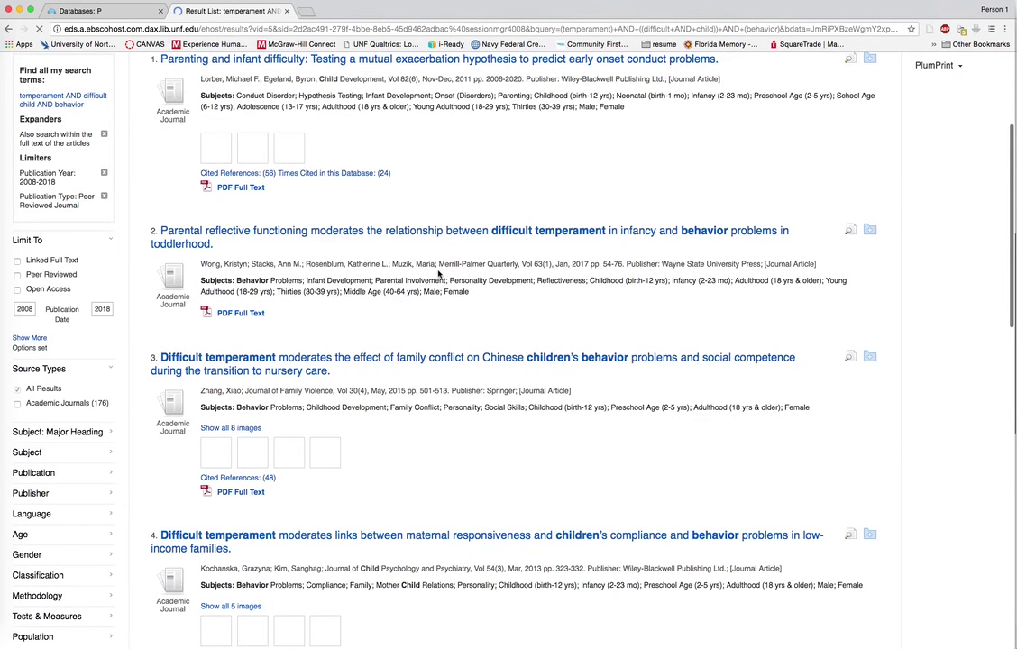
{"action": "scroll", "coordinate": [439, 273], "scroll_direction": "down", "scroll_amount": 1}
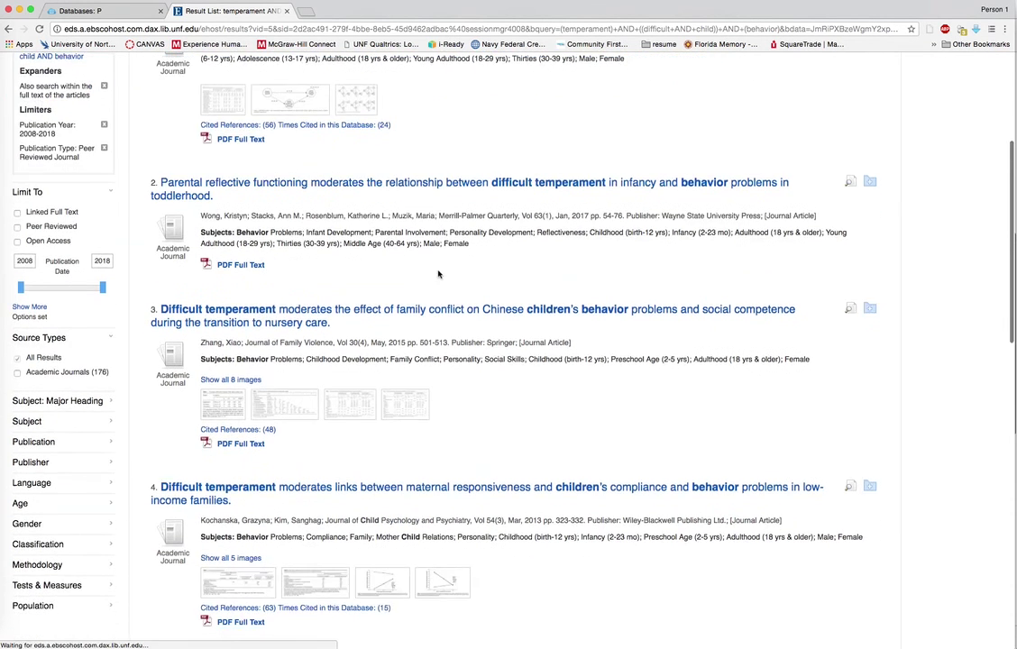
{"action": "scroll", "coordinate": [438, 274], "scroll_direction": "down", "scroll_amount": 5}
{"action": "scroll", "coordinate": [438, 274], "scroll_direction": "down", "scroll_amount": 2}
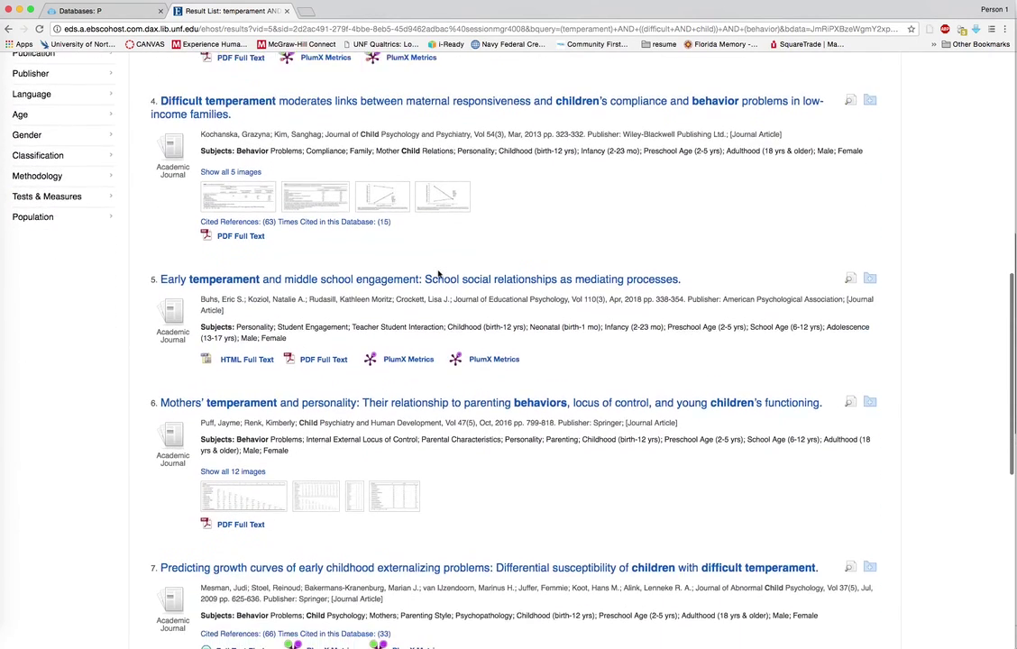
{"action": "scroll", "coordinate": [438, 273], "scroll_direction": "up", "scroll_amount": 8}
{"action": "scroll", "coordinate": [438, 271], "scroll_direction": "down", "scroll_amount": 1}
{"action": "scroll", "coordinate": [438, 271], "scroll_direction": "down", "scroll_amount": 5}
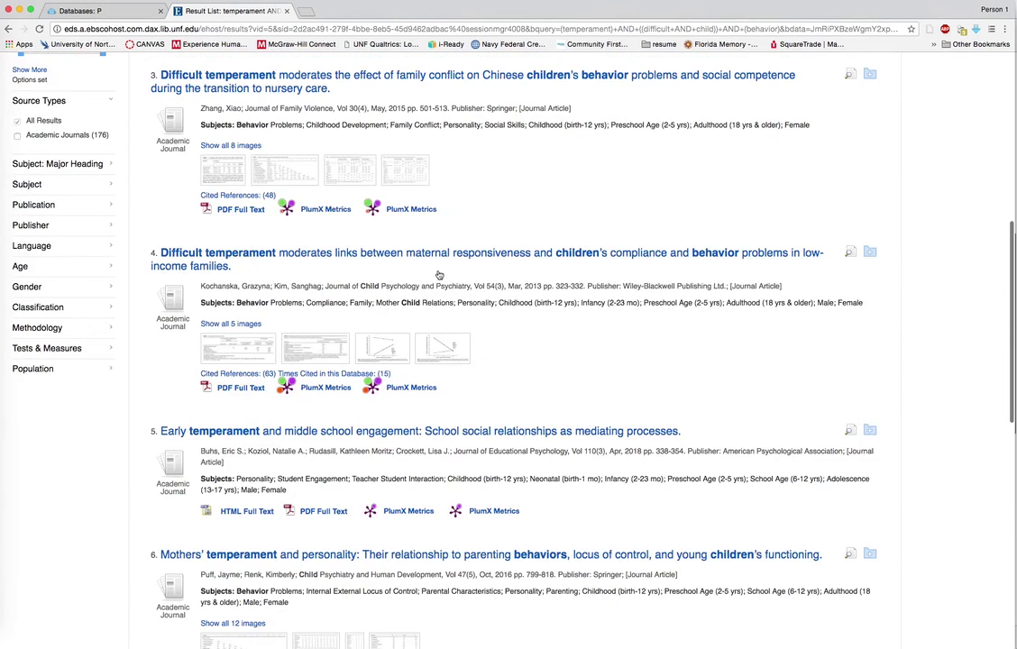
{"action": "scroll", "coordinate": [438, 275], "scroll_direction": "down", "scroll_amount": 6}
{"action": "scroll", "coordinate": [438, 274], "scroll_direction": "down", "scroll_amount": 2}
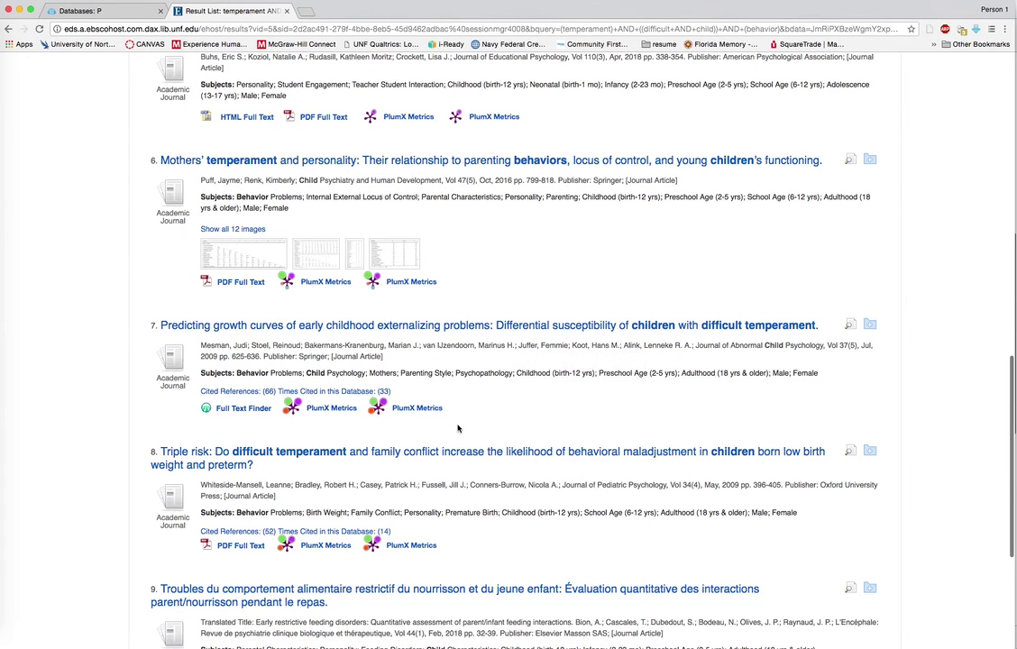
{"action": "left_click", "coordinate": [232, 410]}
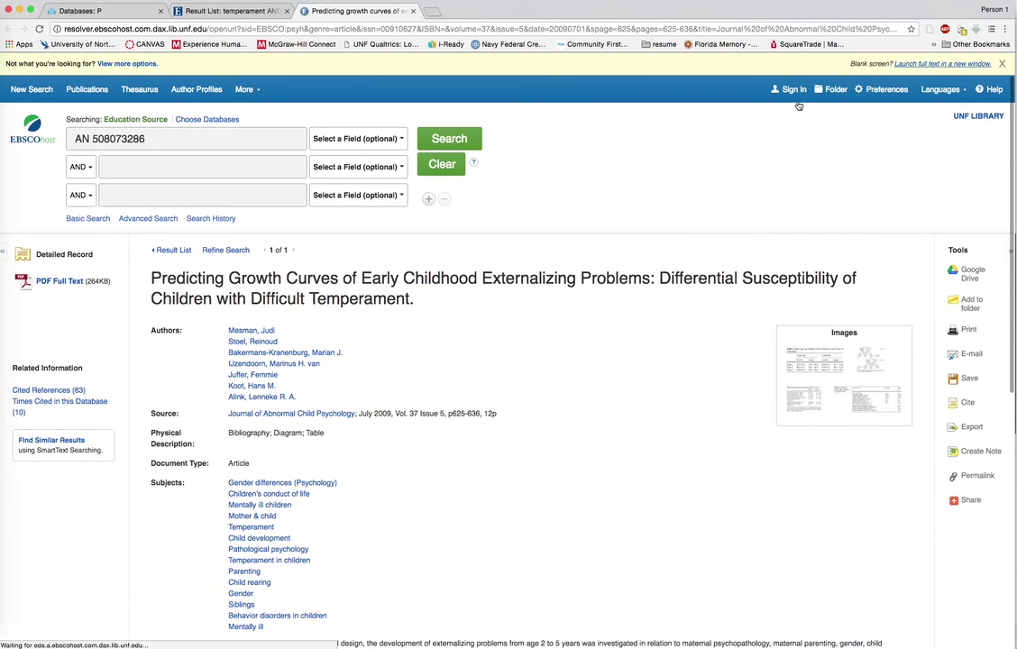
{"action": "left_click", "coordinate": [71, 285]}
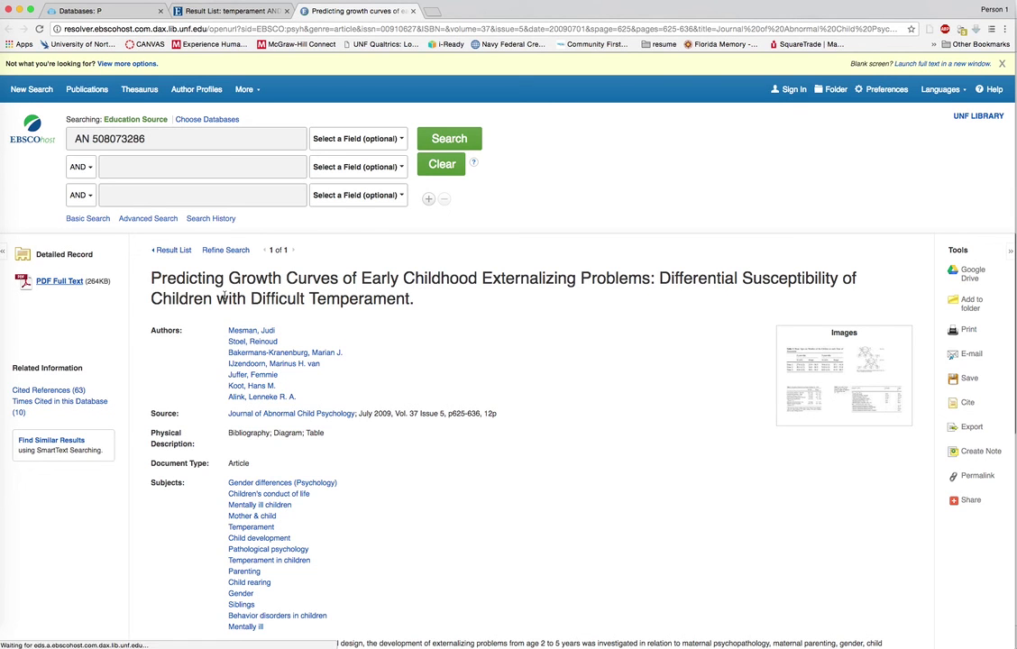